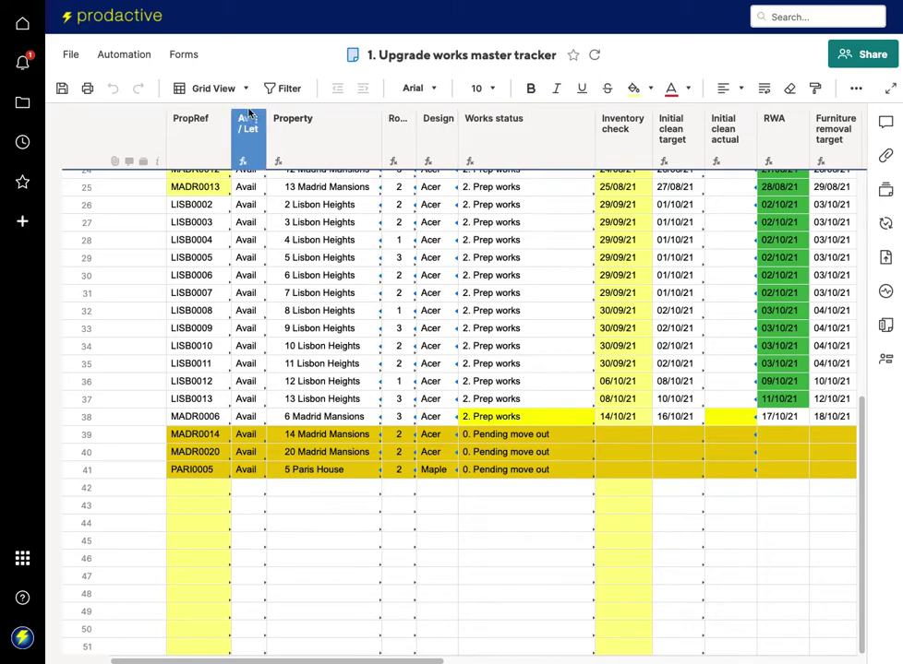
- Enter t+1 as the Inventory check date for rows 39 and 40 (14 and 20 Madrid Mansions)
click(134, 56)
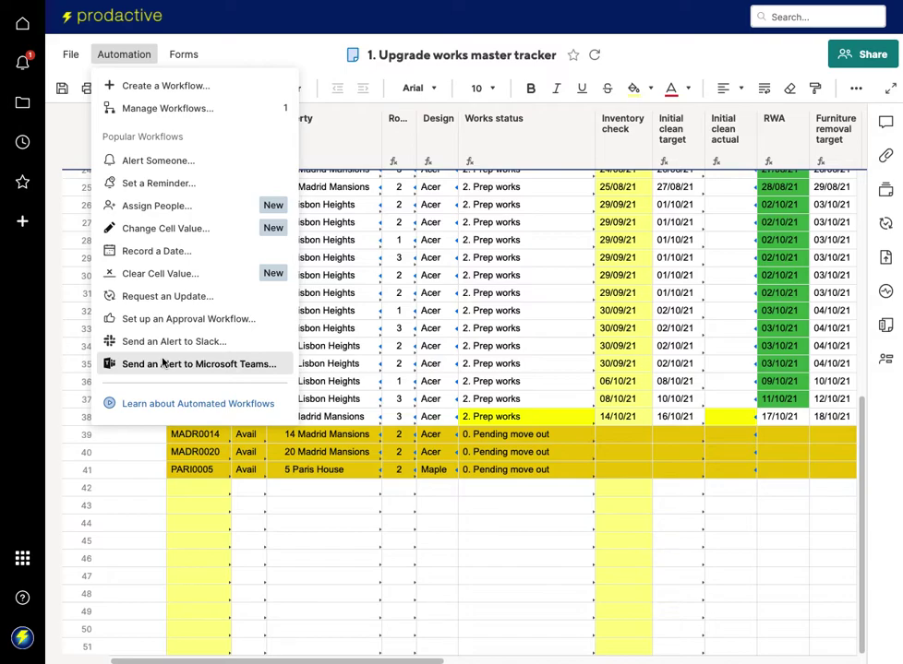
click(306, 541)
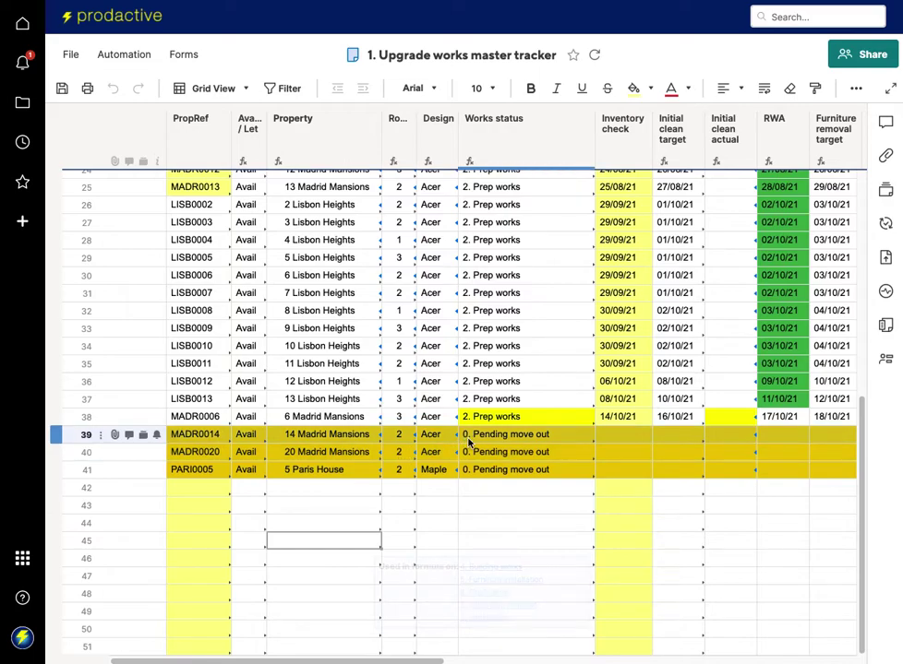
click(613, 440)
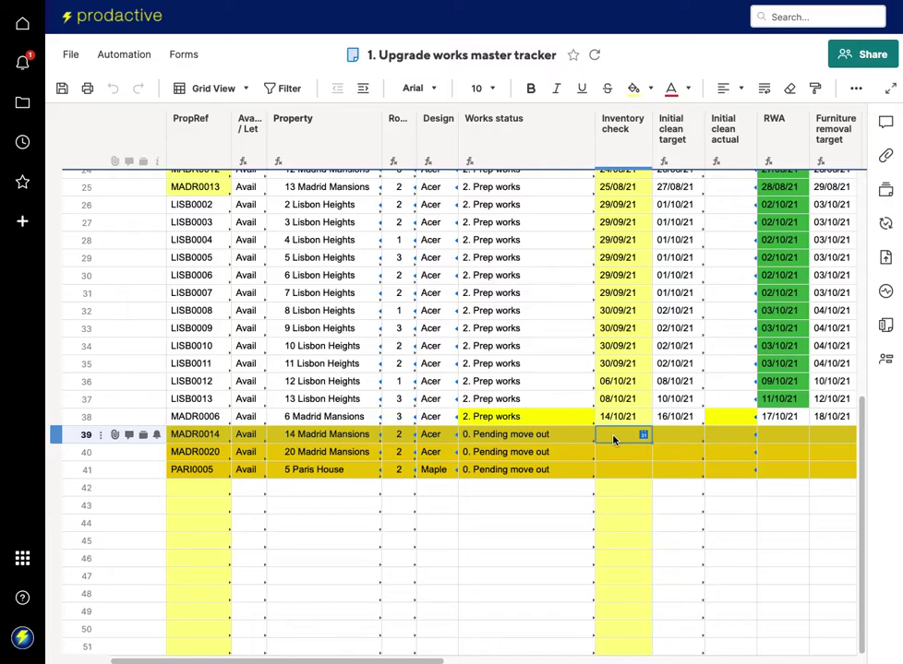
text(t+1)
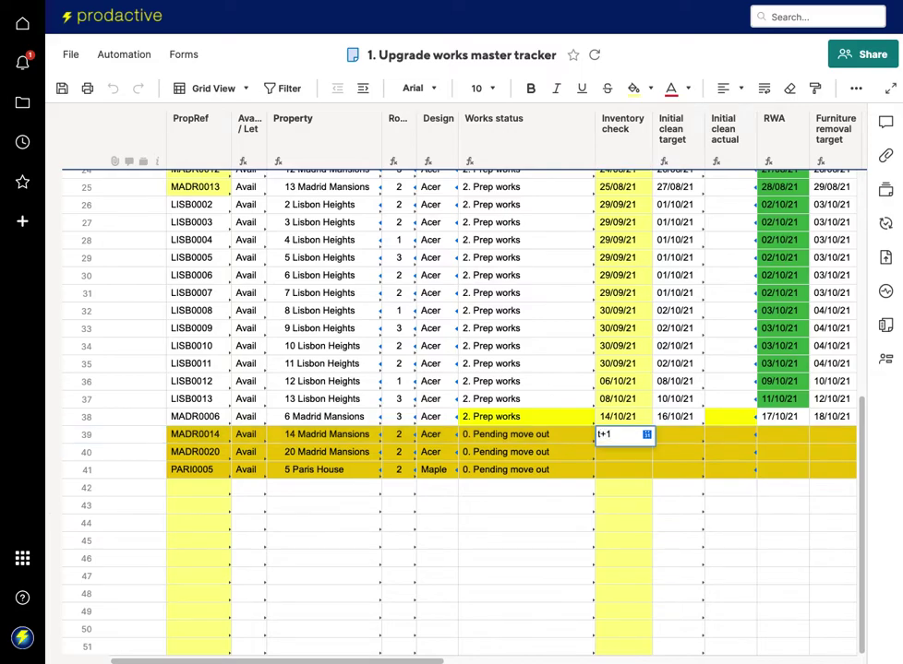
key(Return)
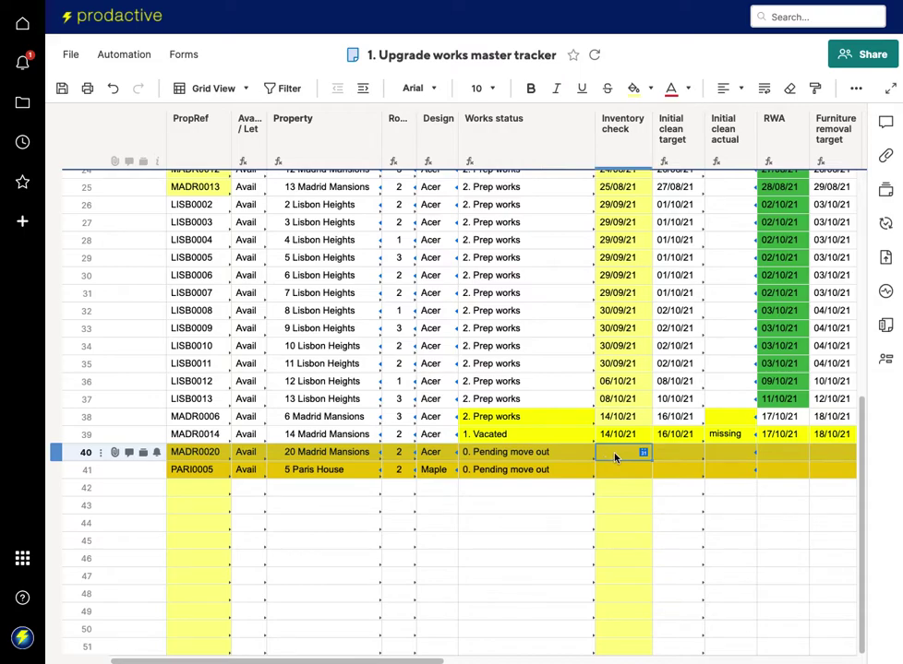
text(t+1)
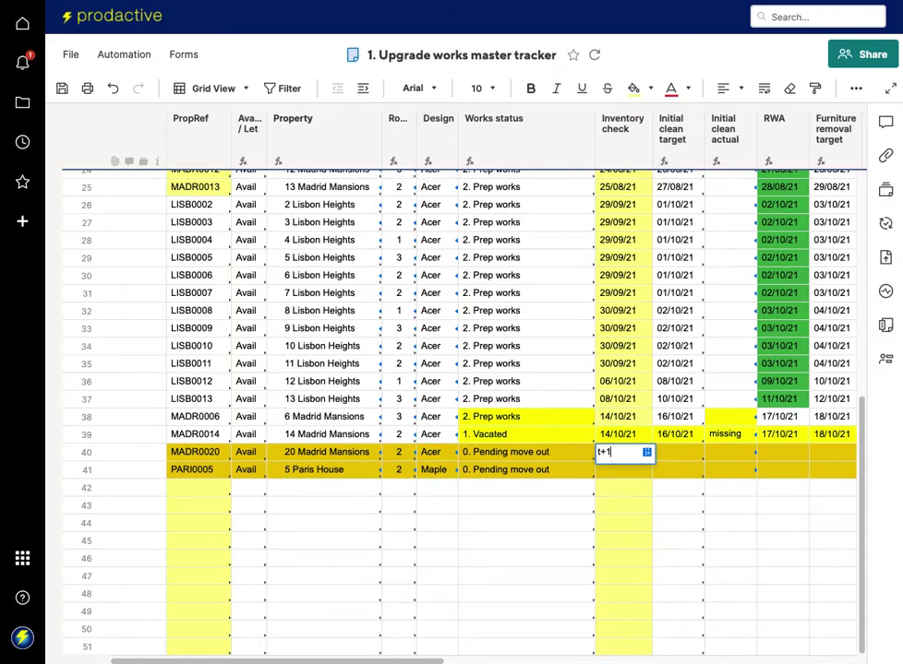
key(Return)
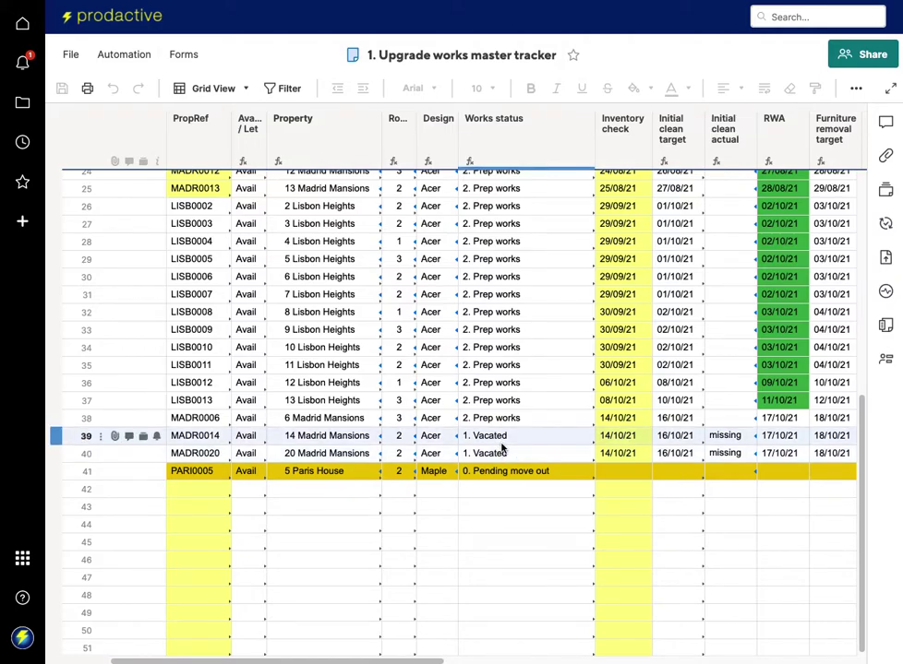
click(228, 148)
- Open the 'New property vacated - Teams and Slack alerts' workflow for editing via Manage Workflows
click(132, 56)
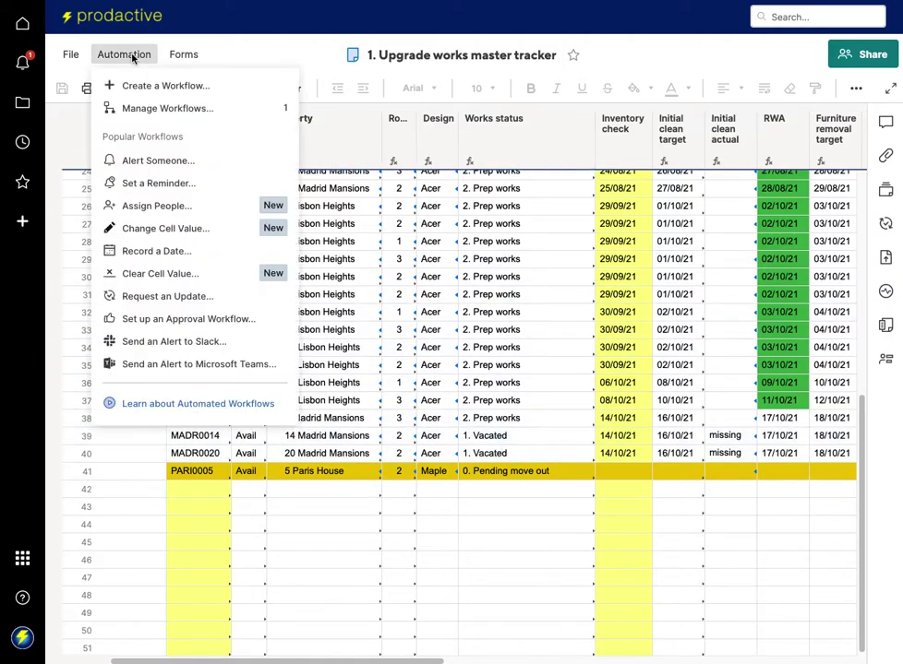
click(141, 110)
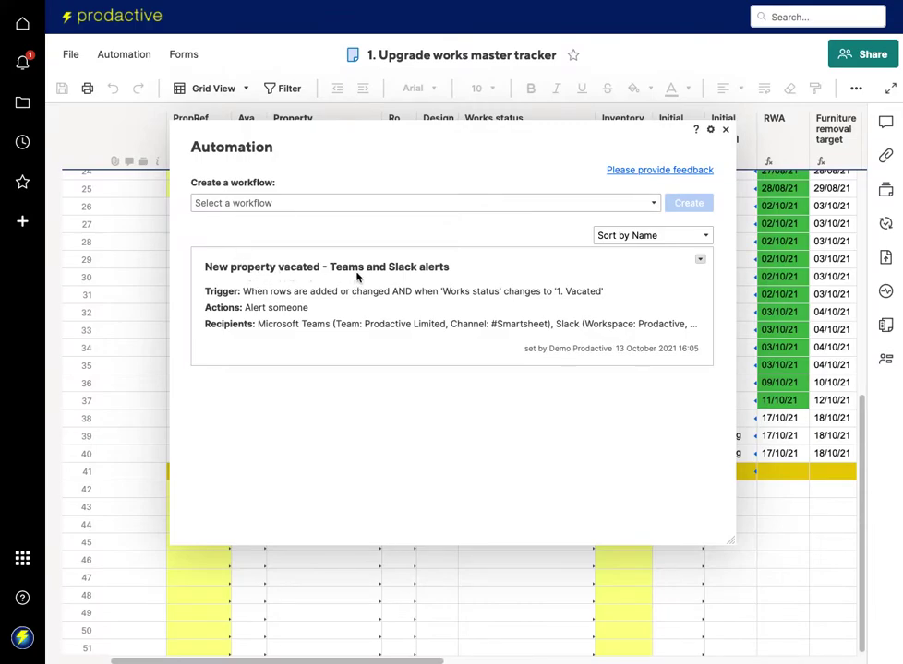
click(699, 262)
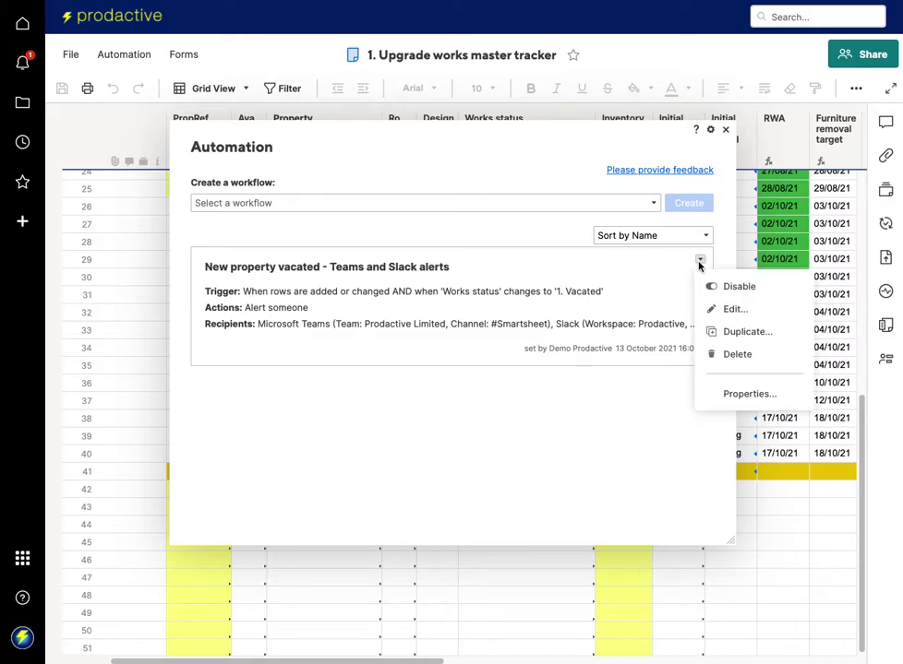
click(729, 310)
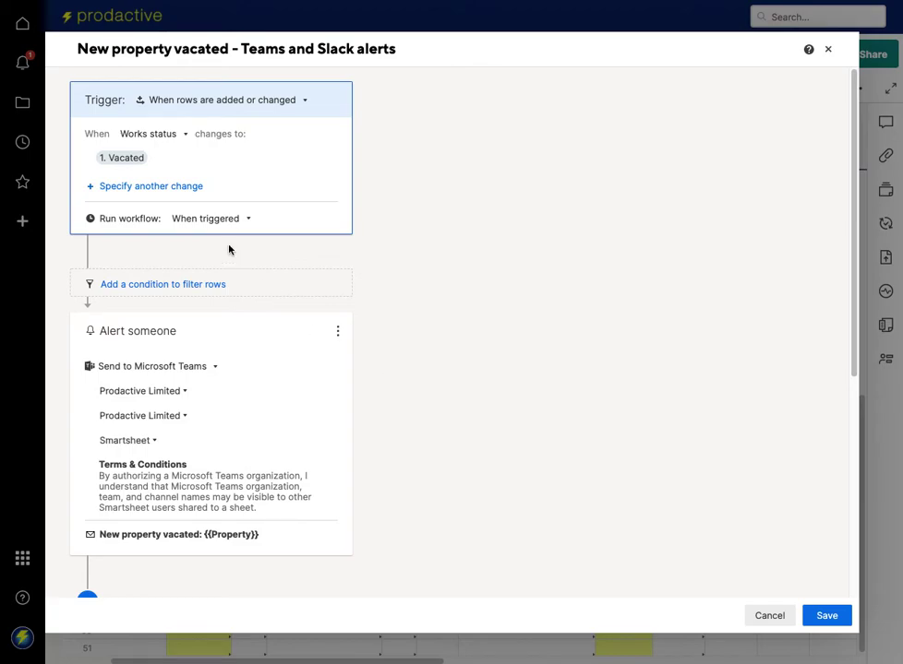
- Check the 1. Vacated trigger and When triggered run setting, then open the Teams alert message
click(145, 159)
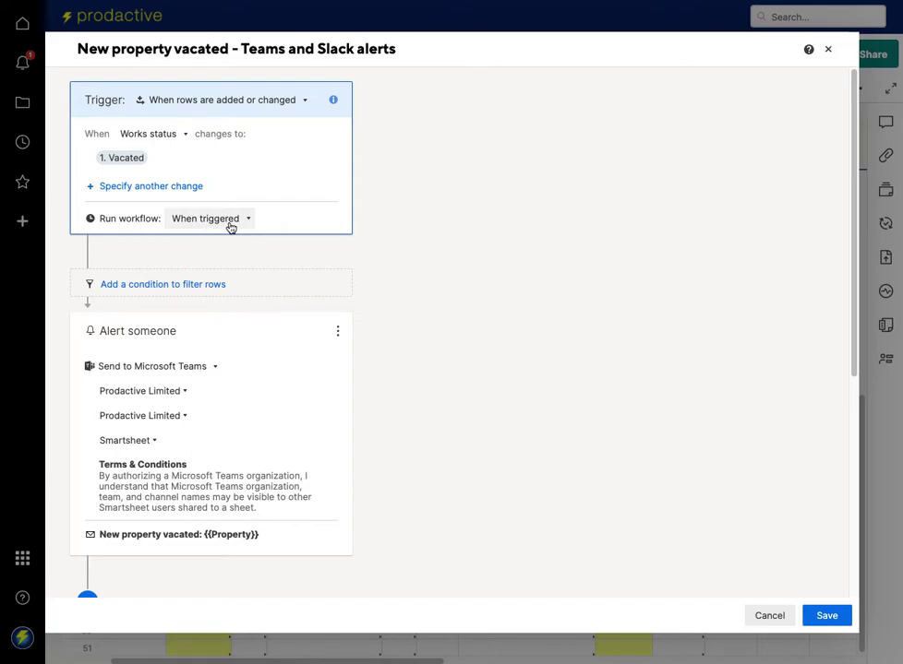
click(229, 225)
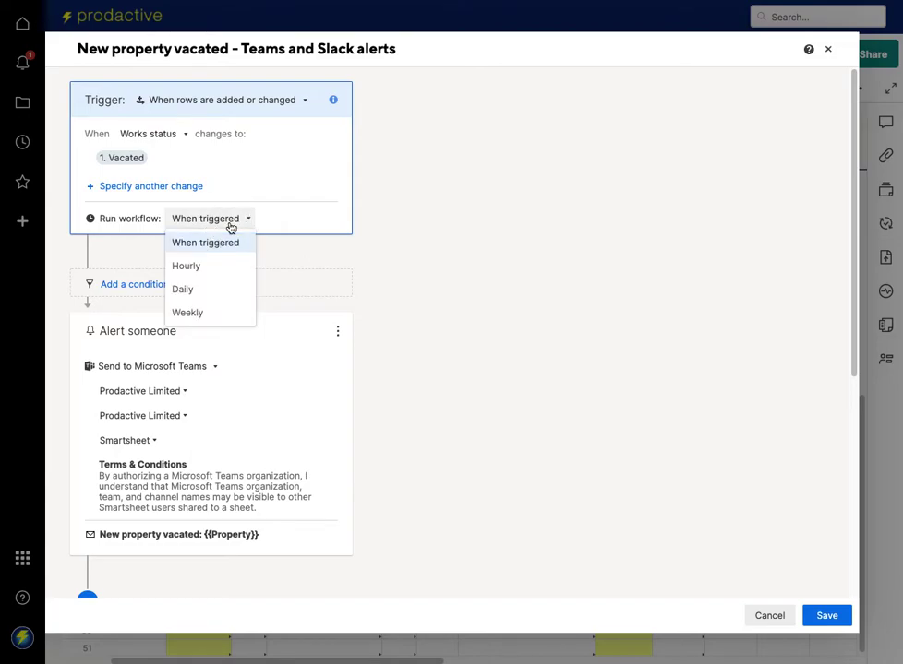
click(449, 252)
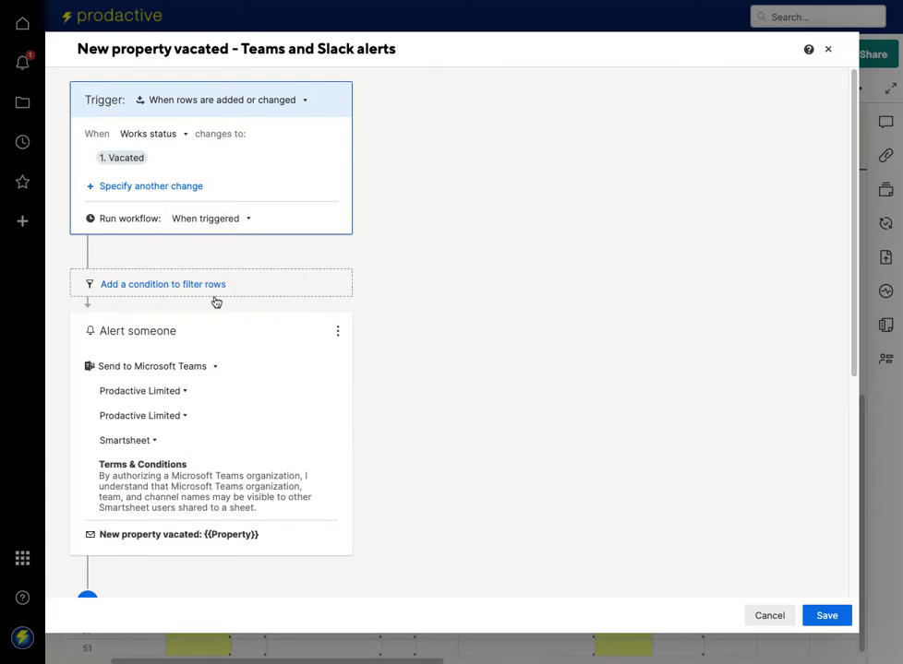
scroll(200, 297, down, 1)
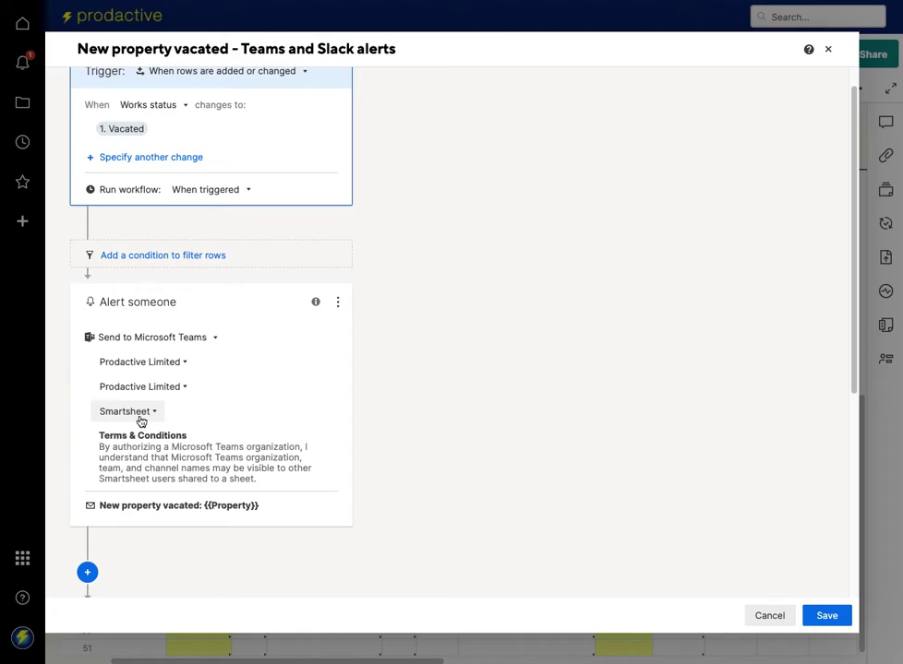
scroll(140, 422, down, 1)
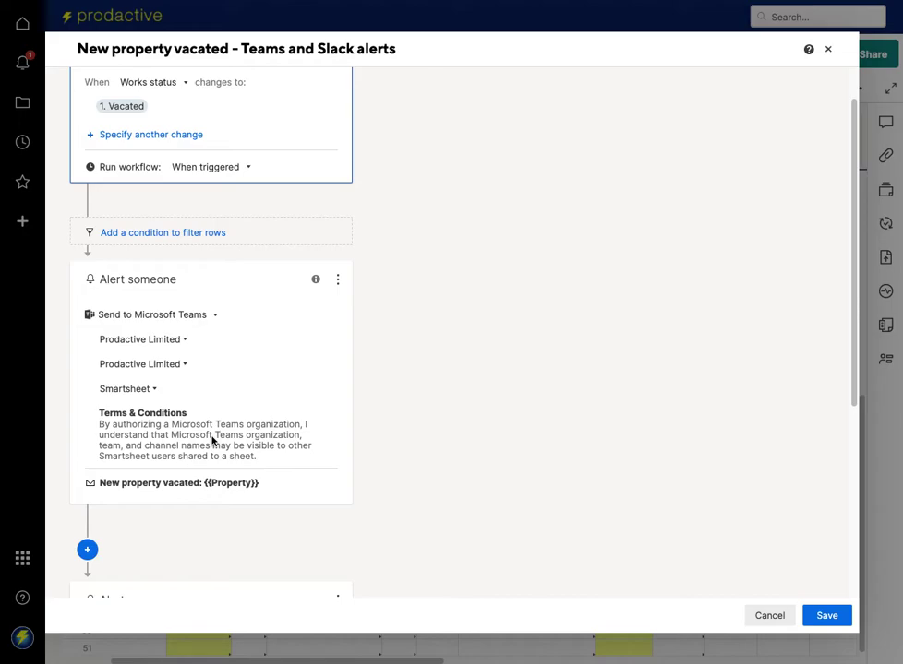
scroll(212, 440, down, 2)
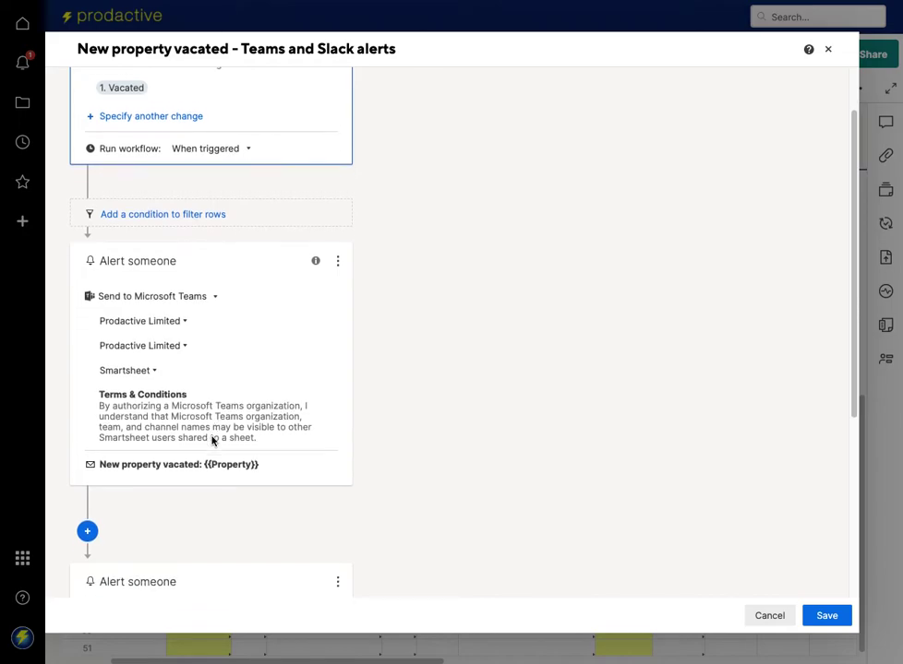
click(130, 454)
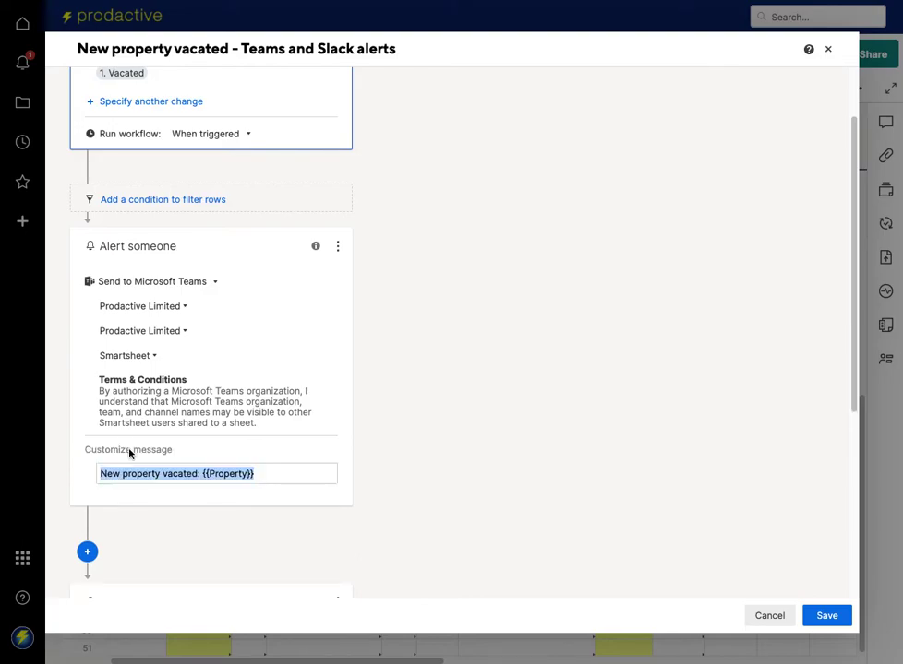
- Keep the Teams message and confirm advanced fields: Inventory check, Property, PropRef, Rooms
click(210, 473)
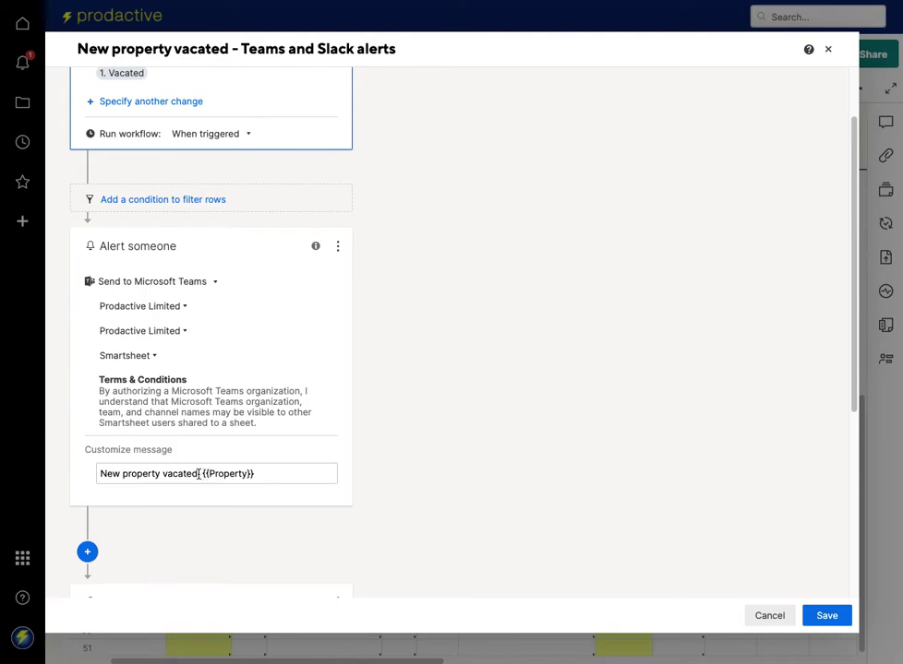
click(280, 477)
click(338, 246)
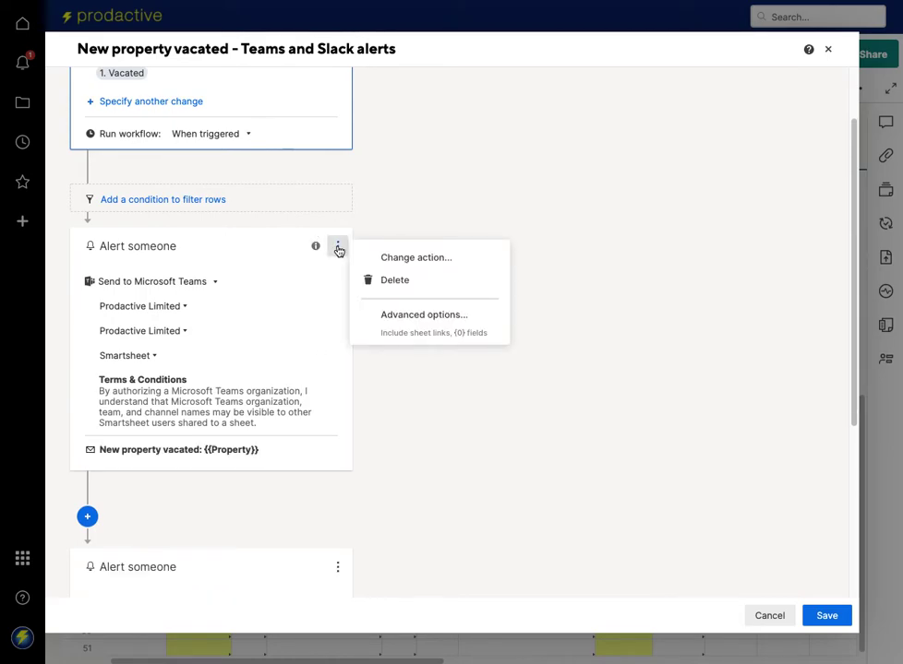
click(402, 317)
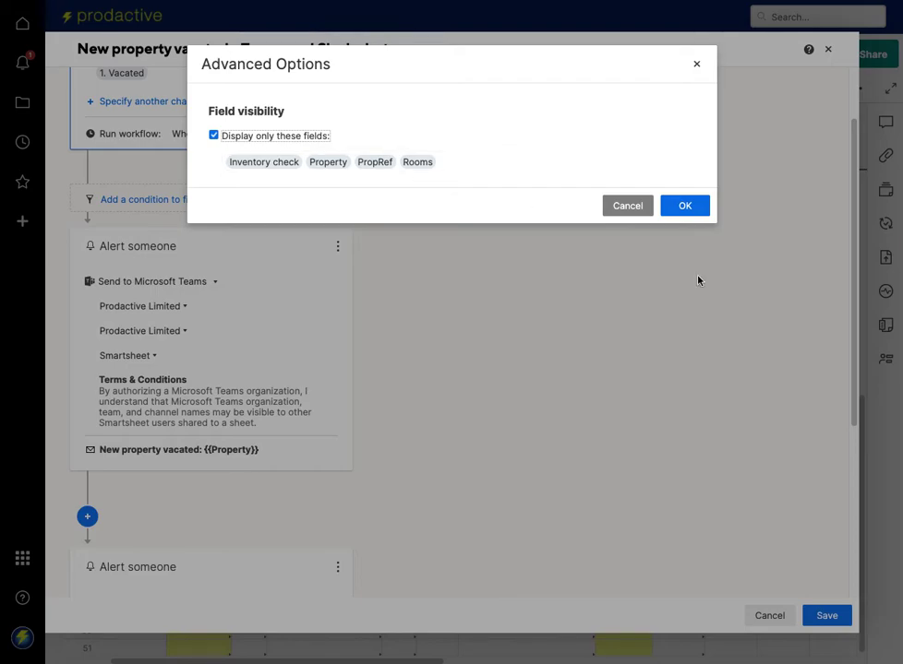
click(685, 206)
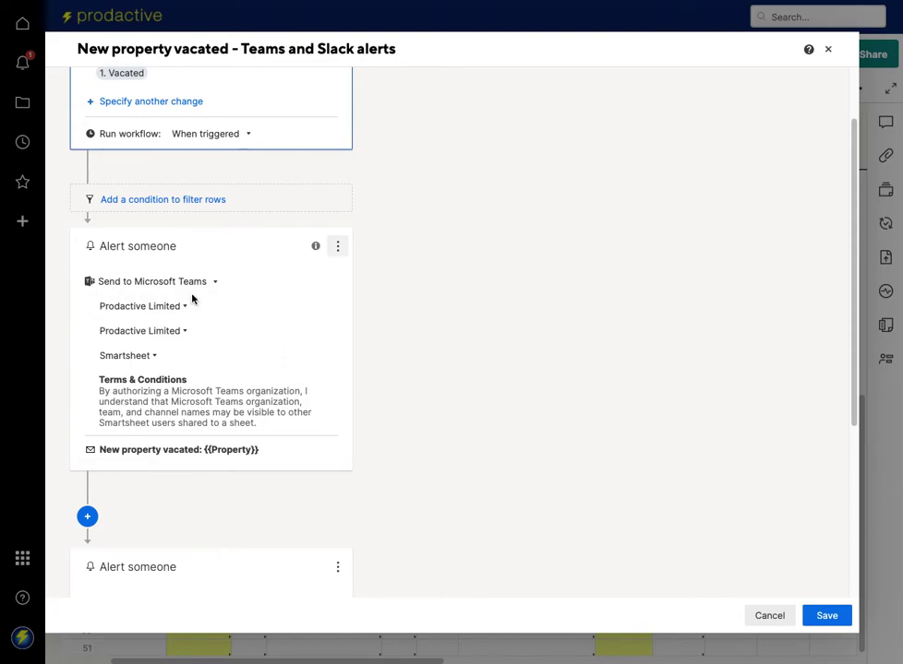
- Add a new Alert a Slack channel action to the workflow
scroll(192, 298, up, 1)
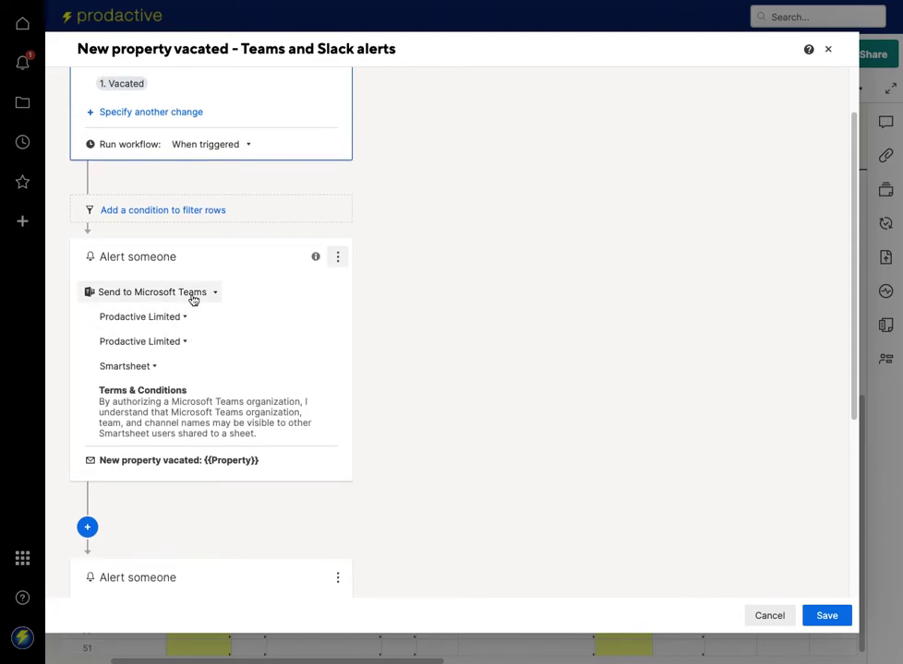
scroll(193, 298, down, 3)
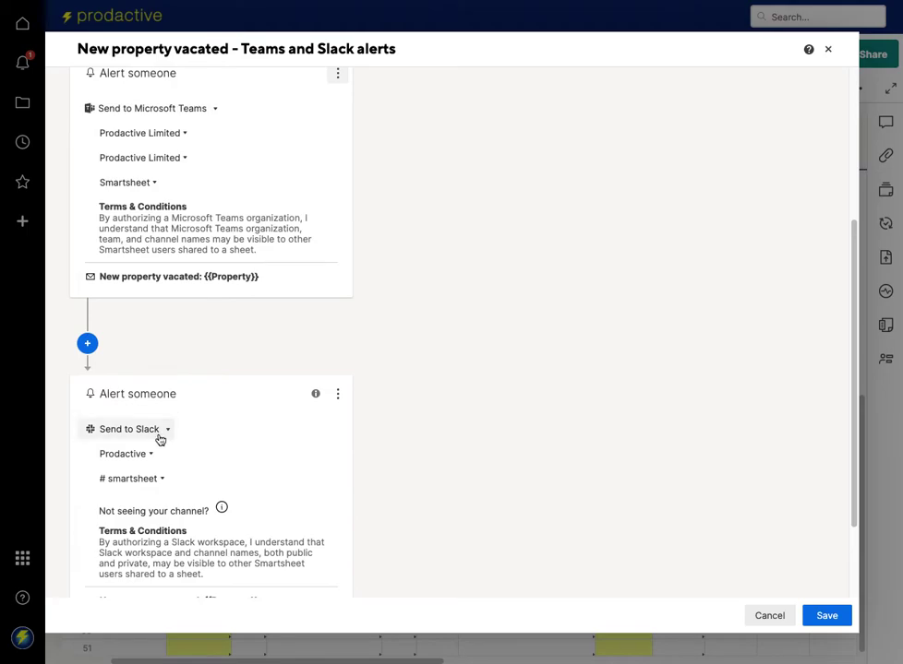
scroll(159, 440, up, 3)
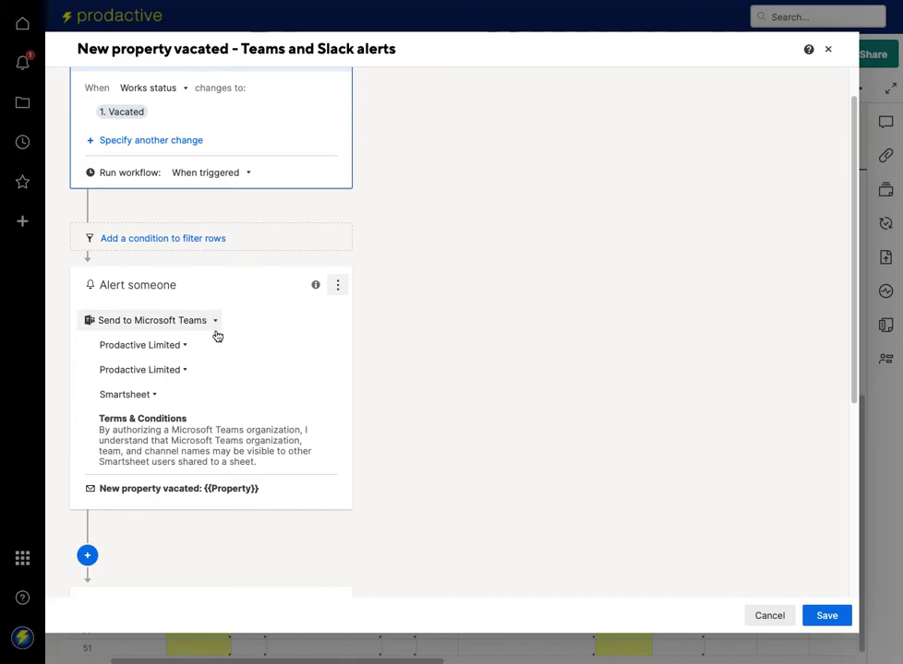
scroll(216, 334, down, 3)
scroll(217, 337, down, 3)
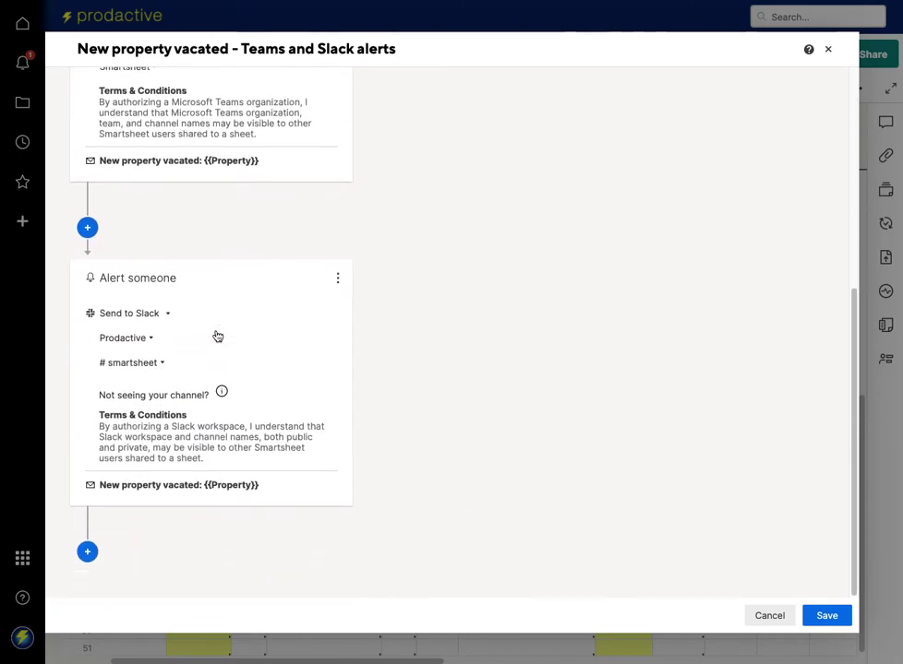
click(86, 553)
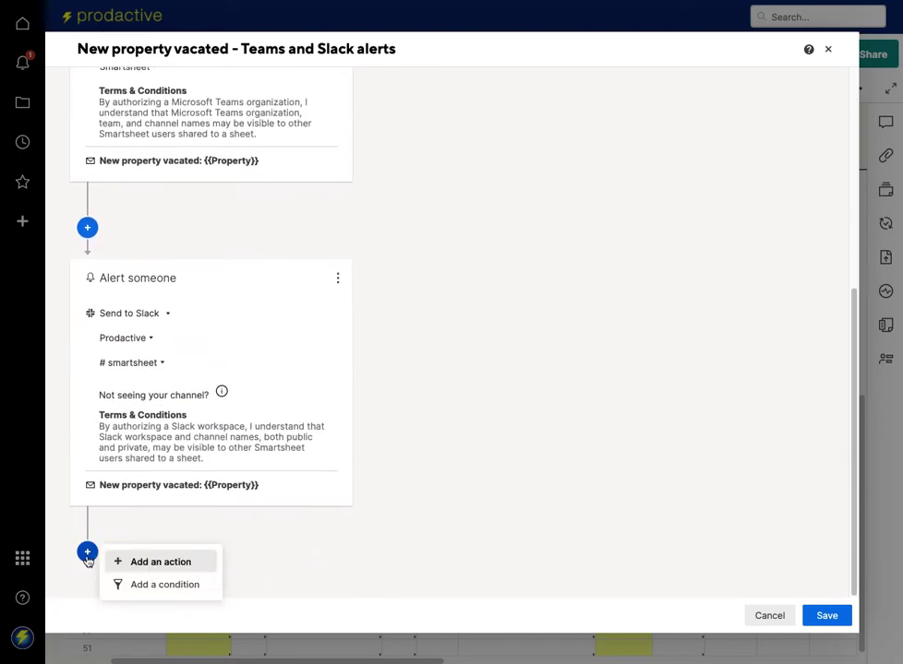
click(156, 562)
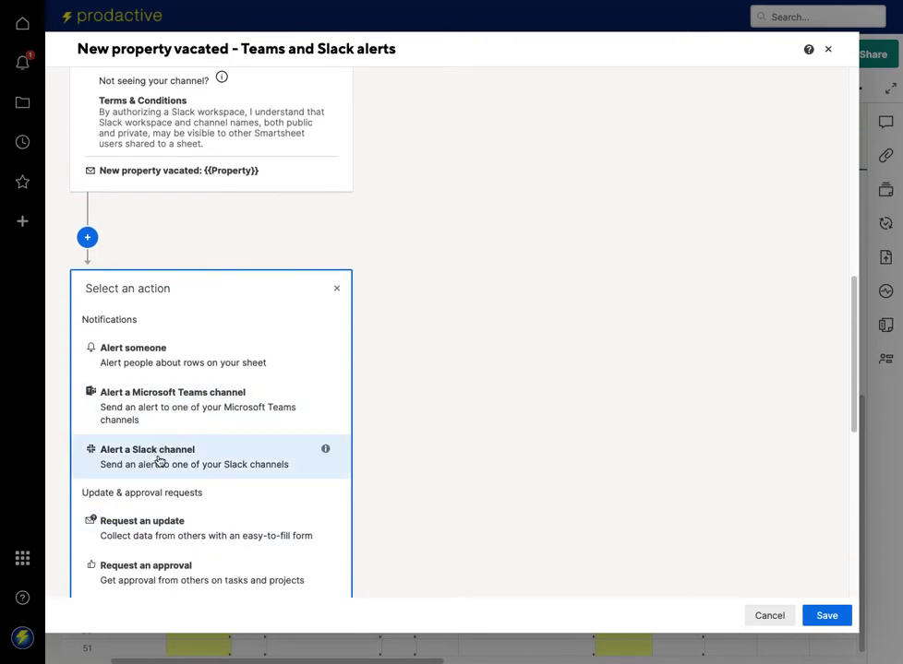
click(158, 452)
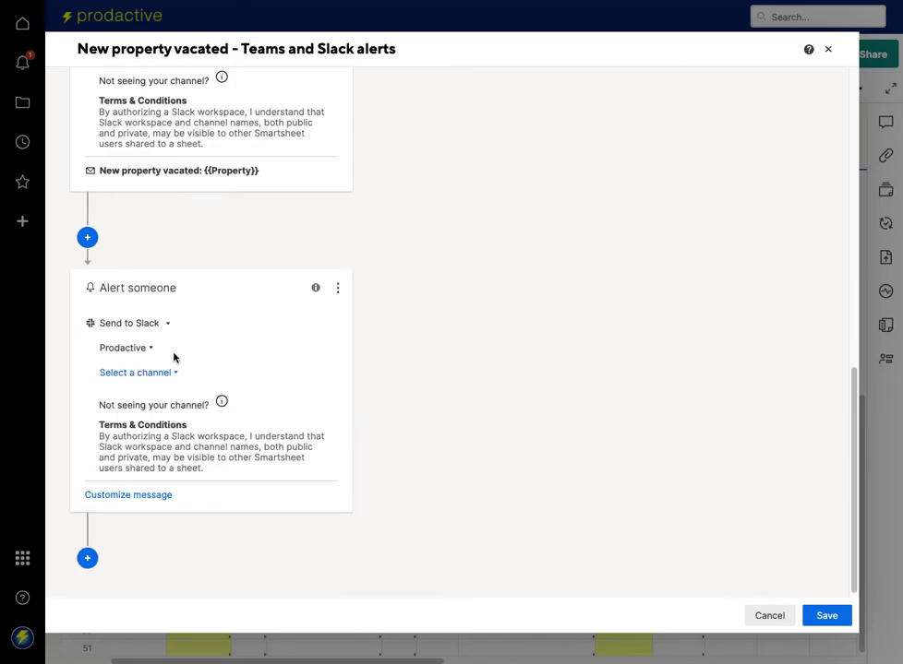
- Inspect the new Slack step's channel list and subject field, then delete the step
click(151, 375)
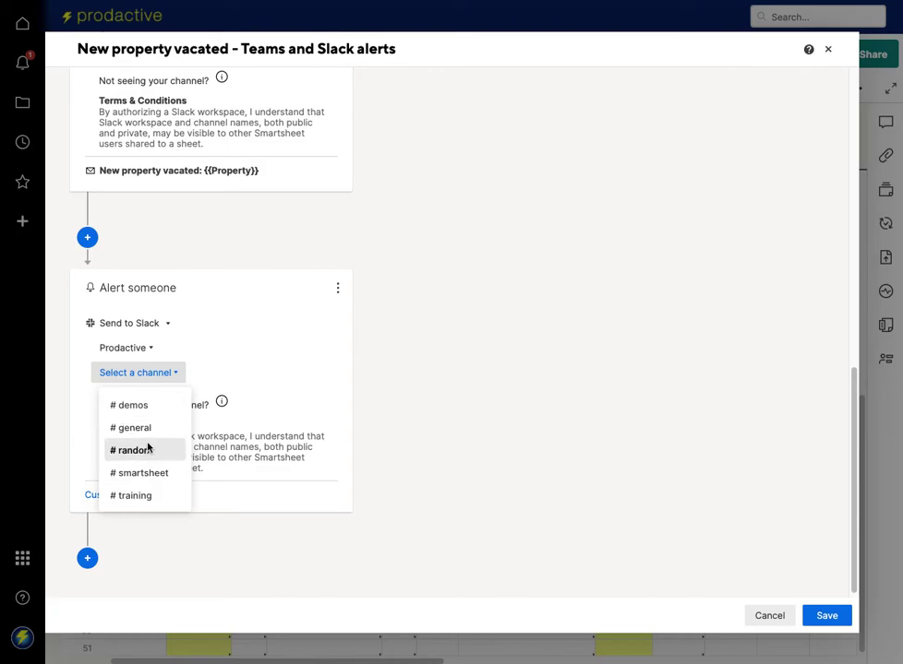
click(412, 314)
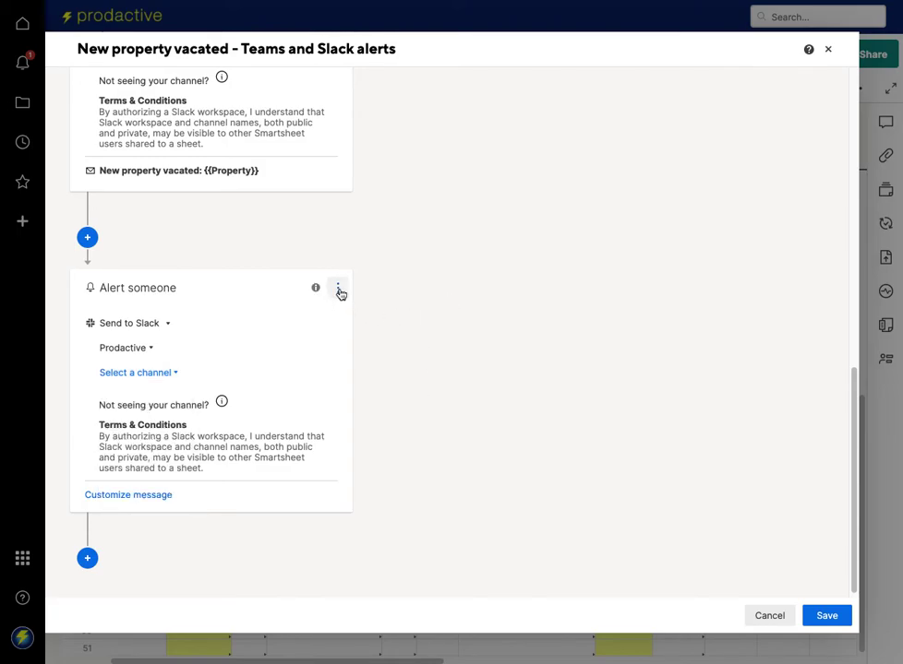
click(138, 497)
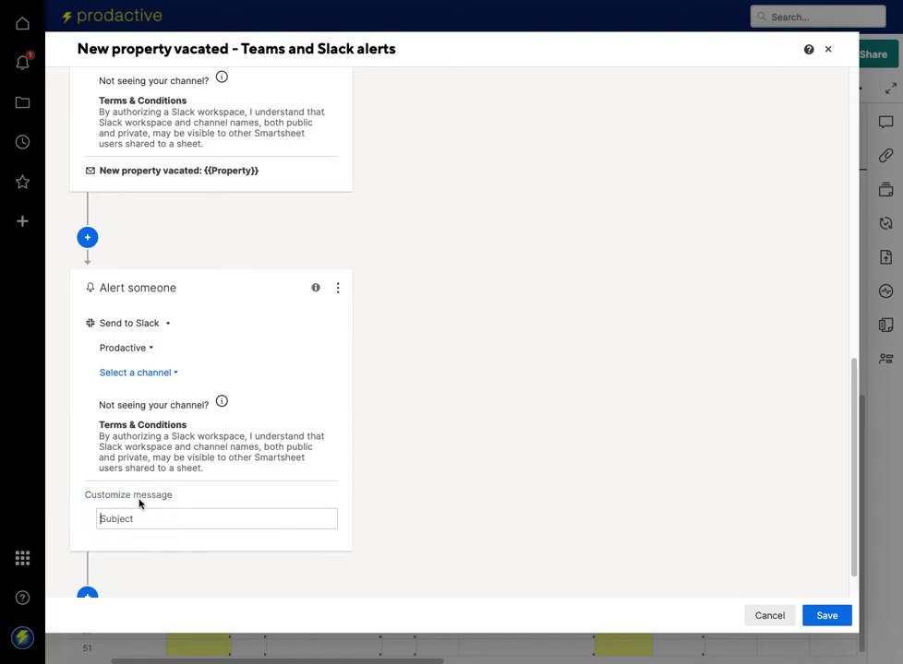
click(336, 294)
click(391, 322)
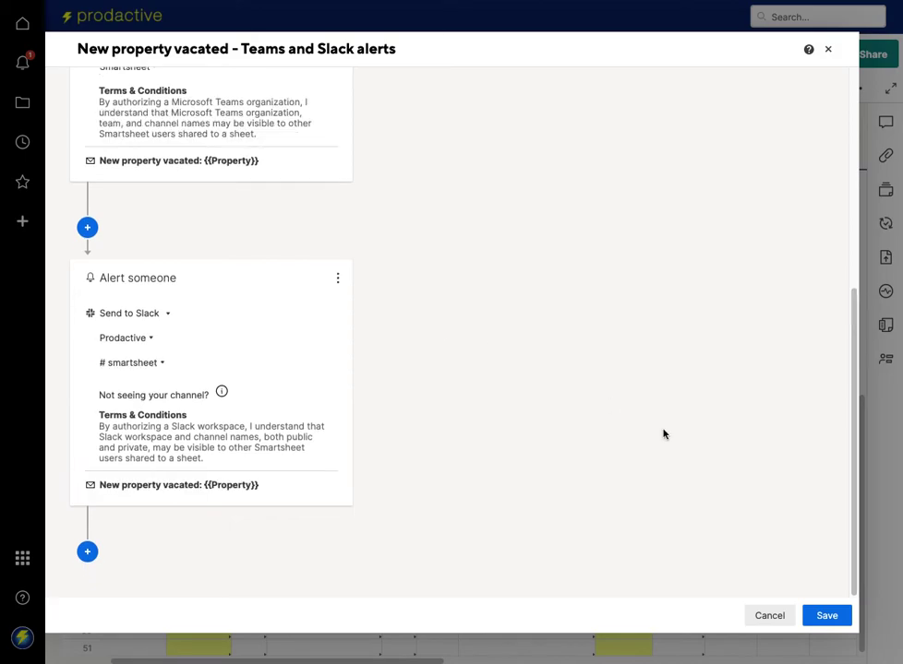
- Cancel the workflow edits and close the Automation dialog to return to the sheet
scroll(602, 515, up, 5)
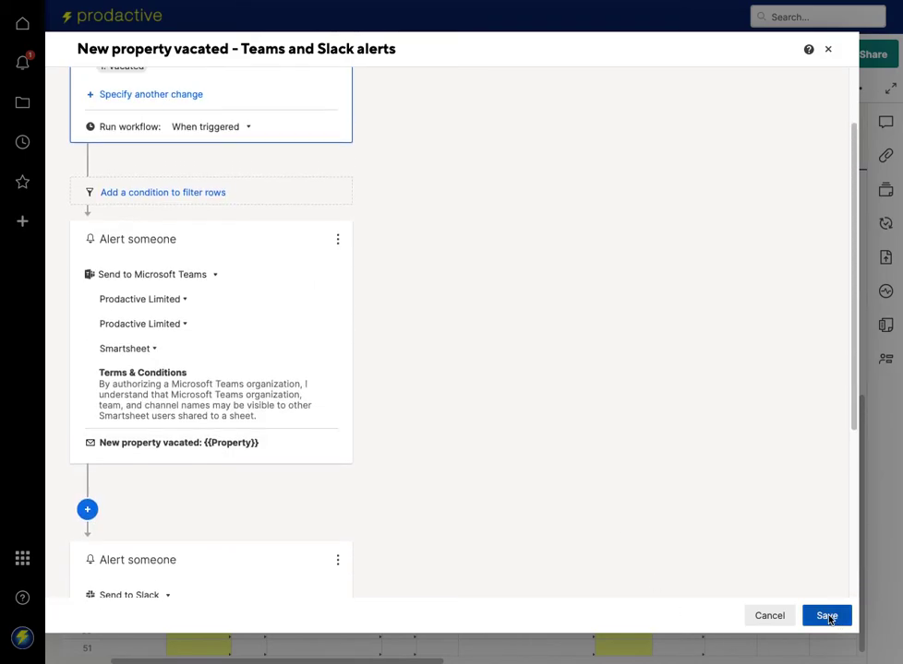
scroll(659, 494, up, 1)
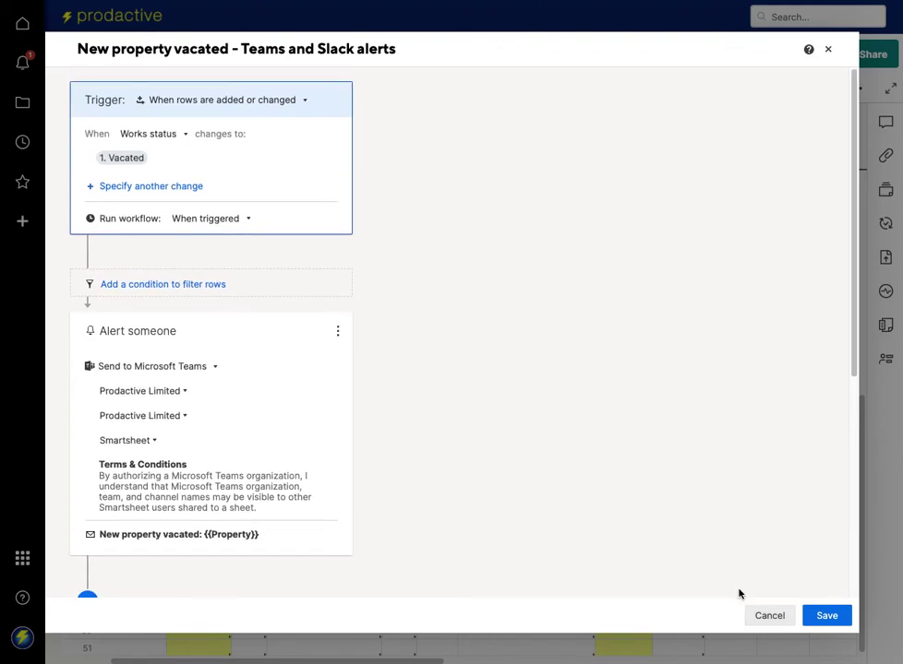
click(763, 617)
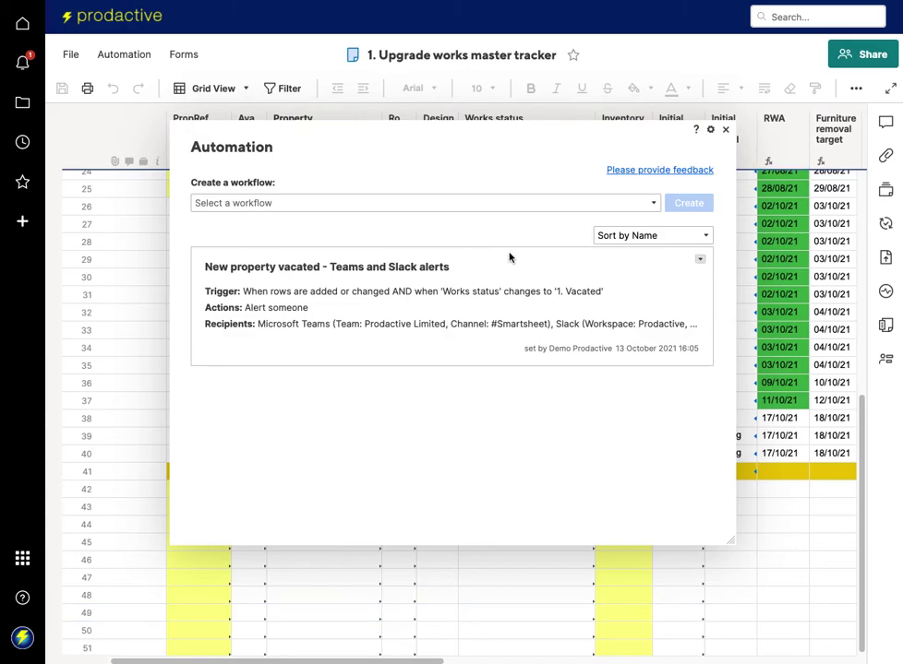
click(725, 130)
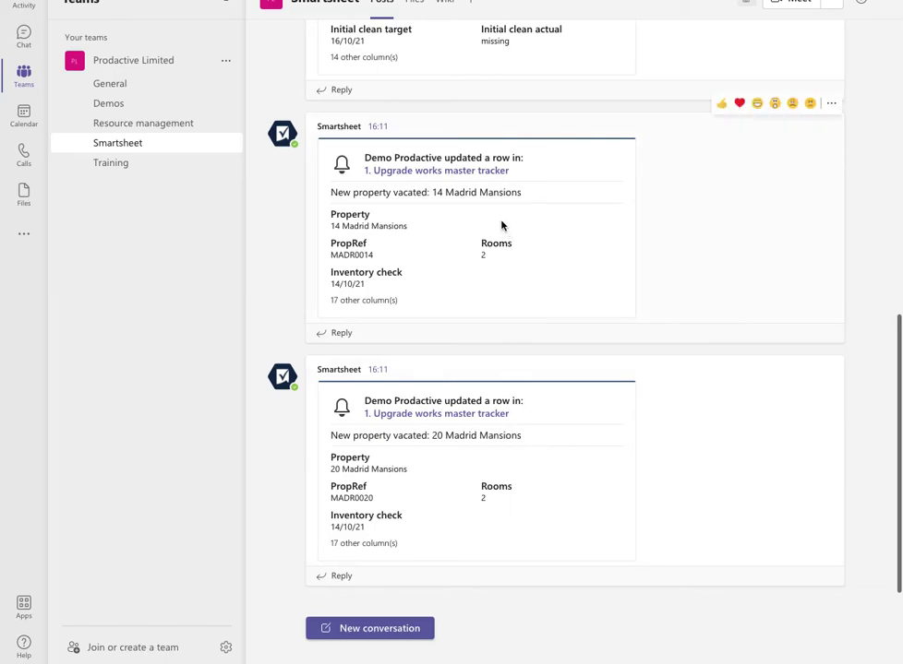
- Review the Teams Smartsheet channel's vacated alerts for 14 and 20 Madrid Mansions
scroll(449, 217, up, 3)
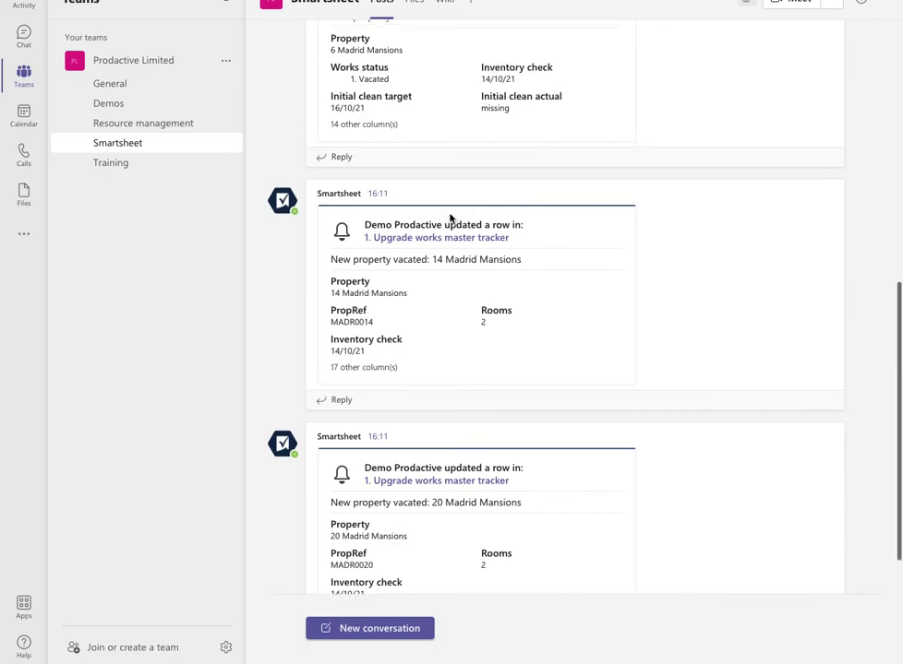
scroll(451, 220, down, 2)
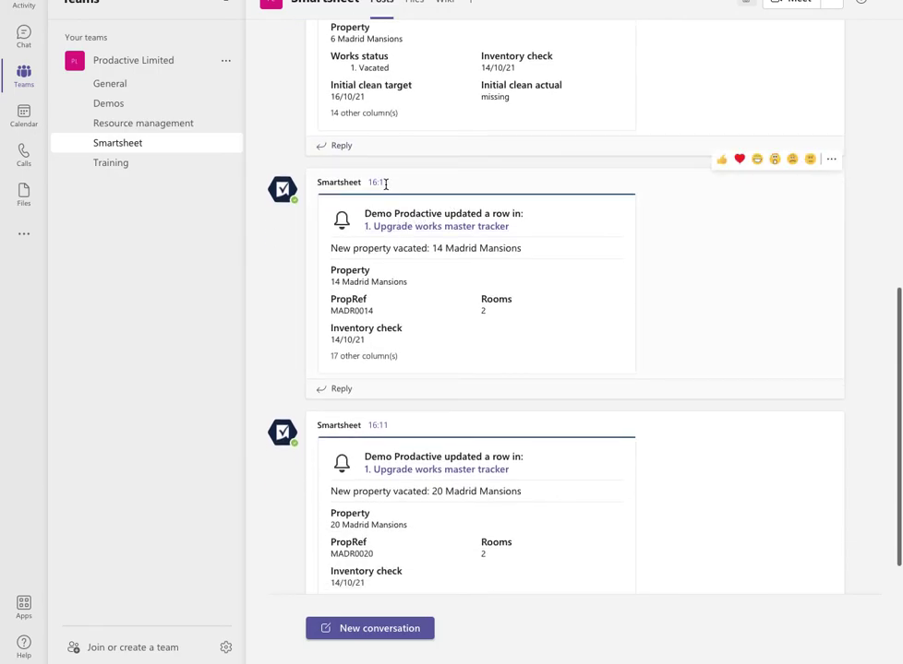
scroll(377, 371, down, 1)
mouse_move(453, 504)
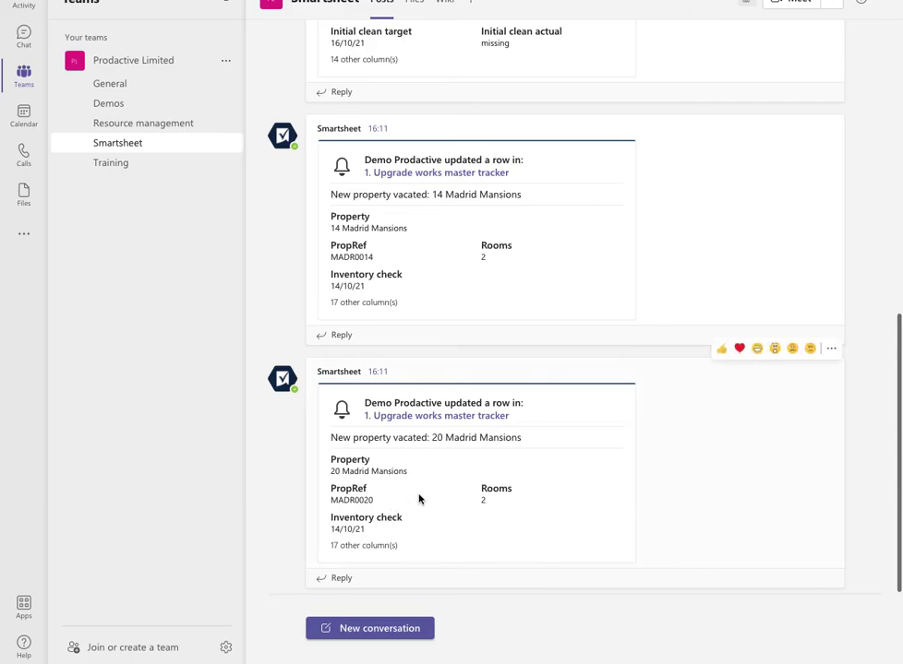
key(ctrl+Right)
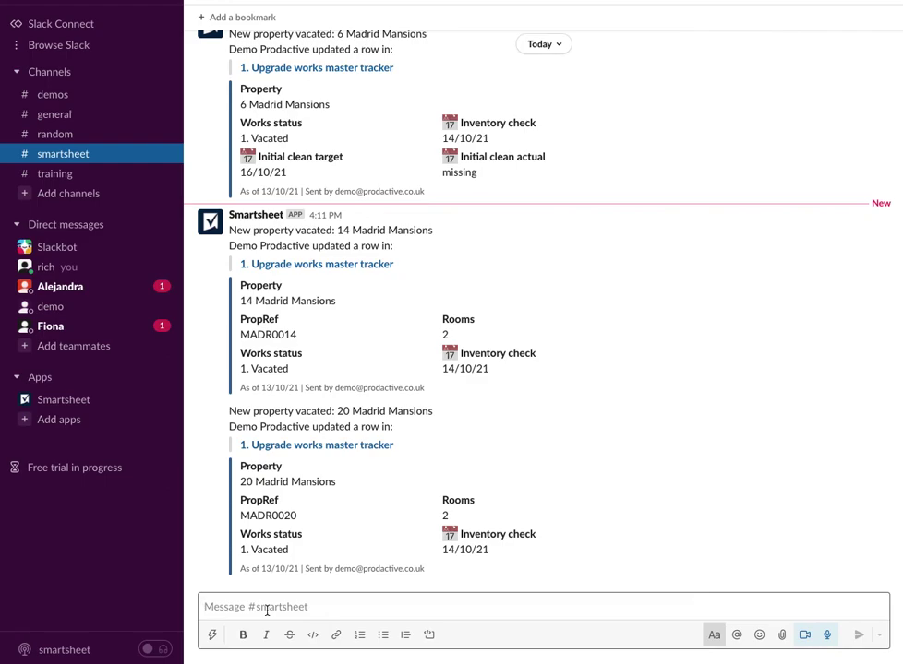
- Switch desktops back past Teams to the Prodactive closing title slide
key(ctrl+Left)
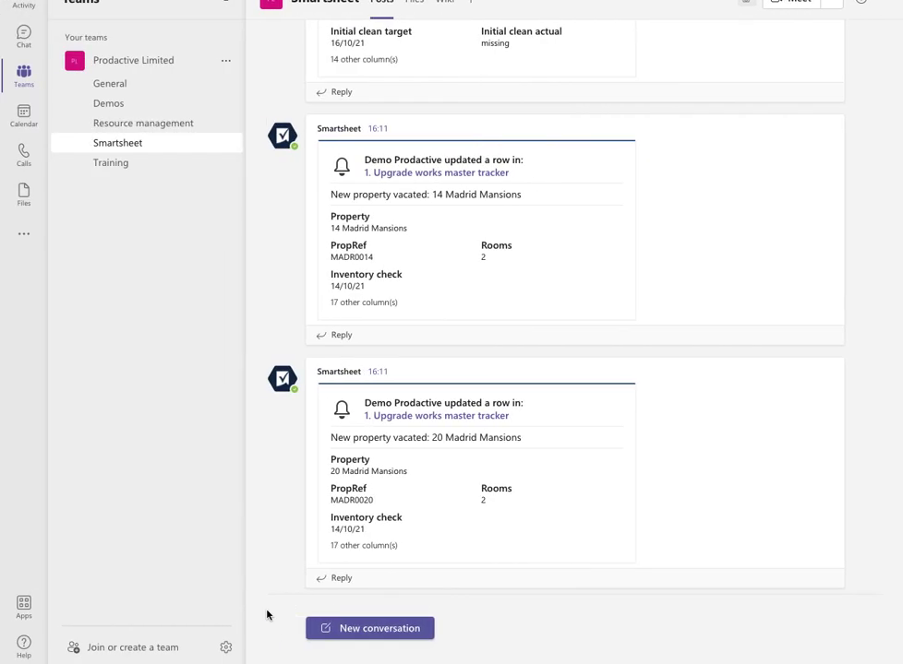
key(ctrl+Left)
key(ctrl+Left)
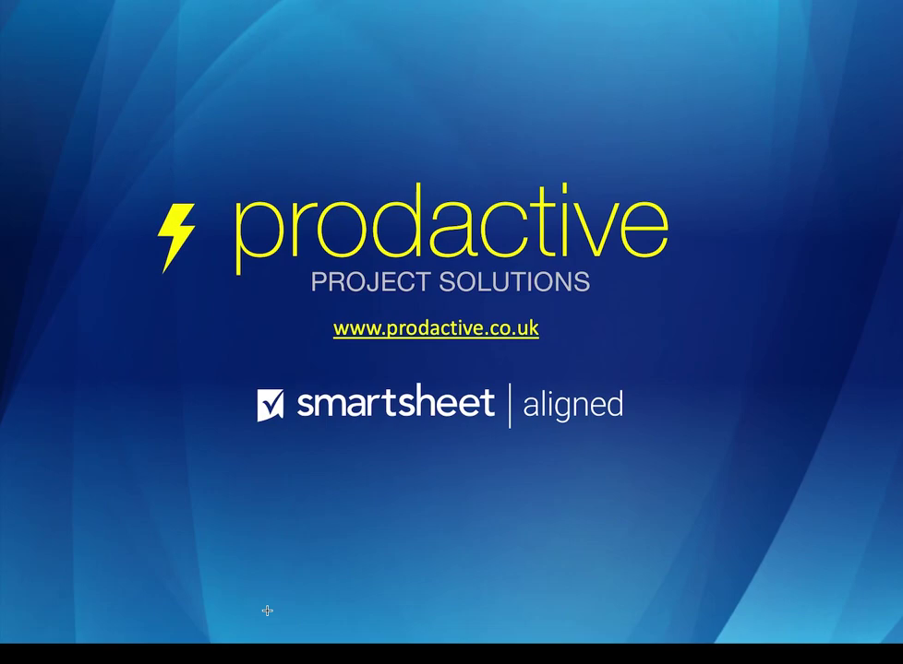